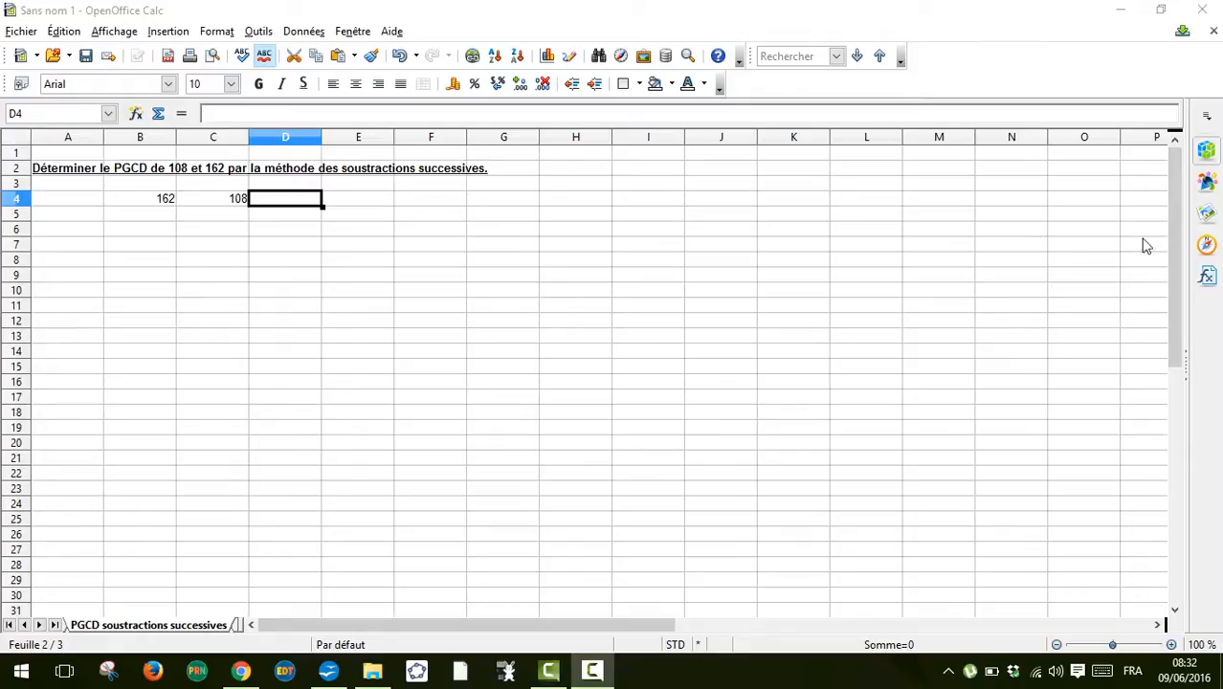
# - Enter a formula in D4 that subtracts C4 from B4 (=B4-C4)
pyautogui.click(289, 208)
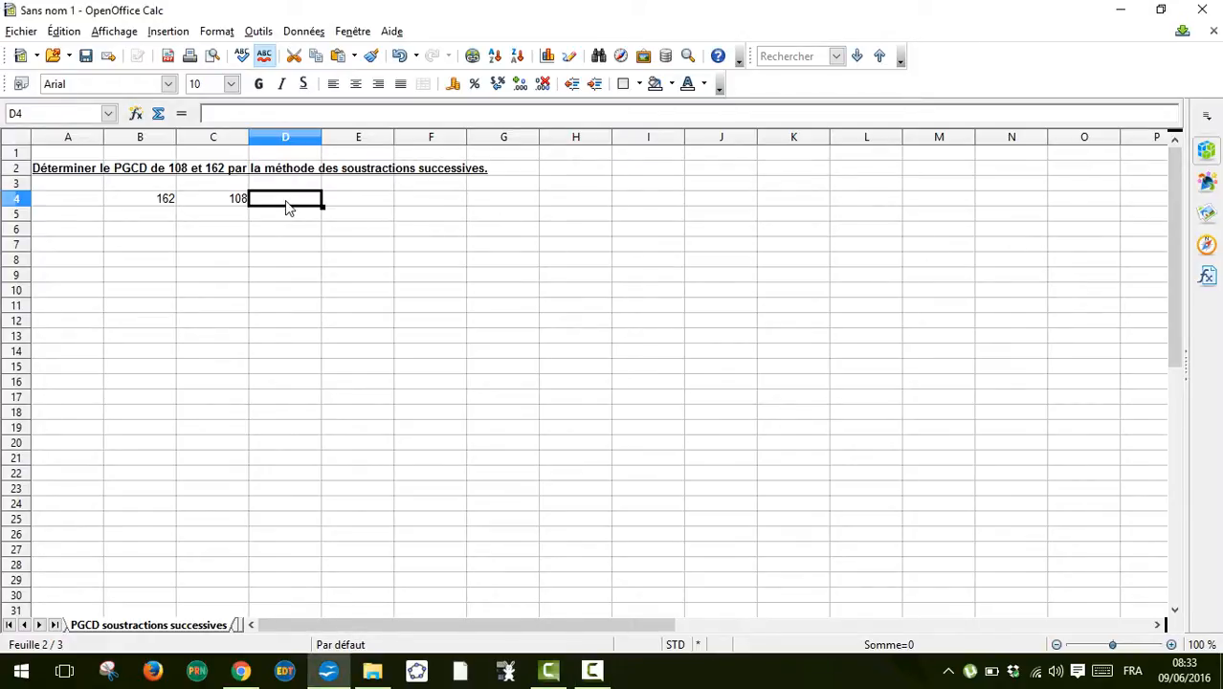
pyautogui.write('=')
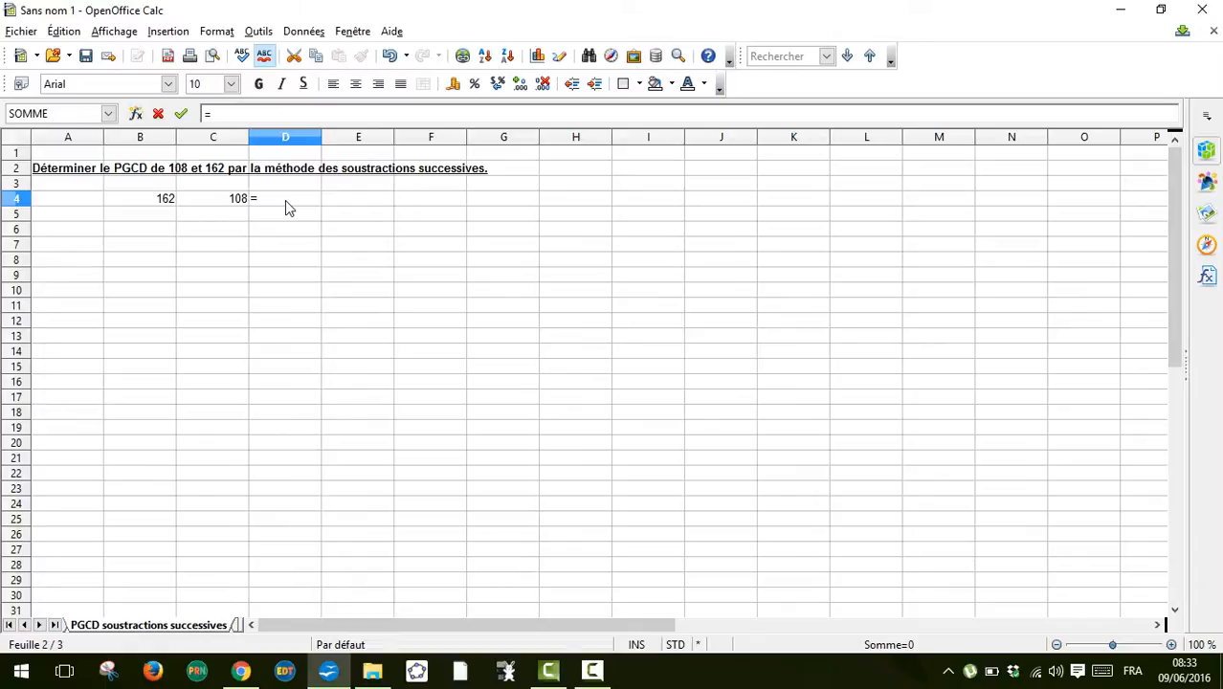
pyautogui.click(163, 206)
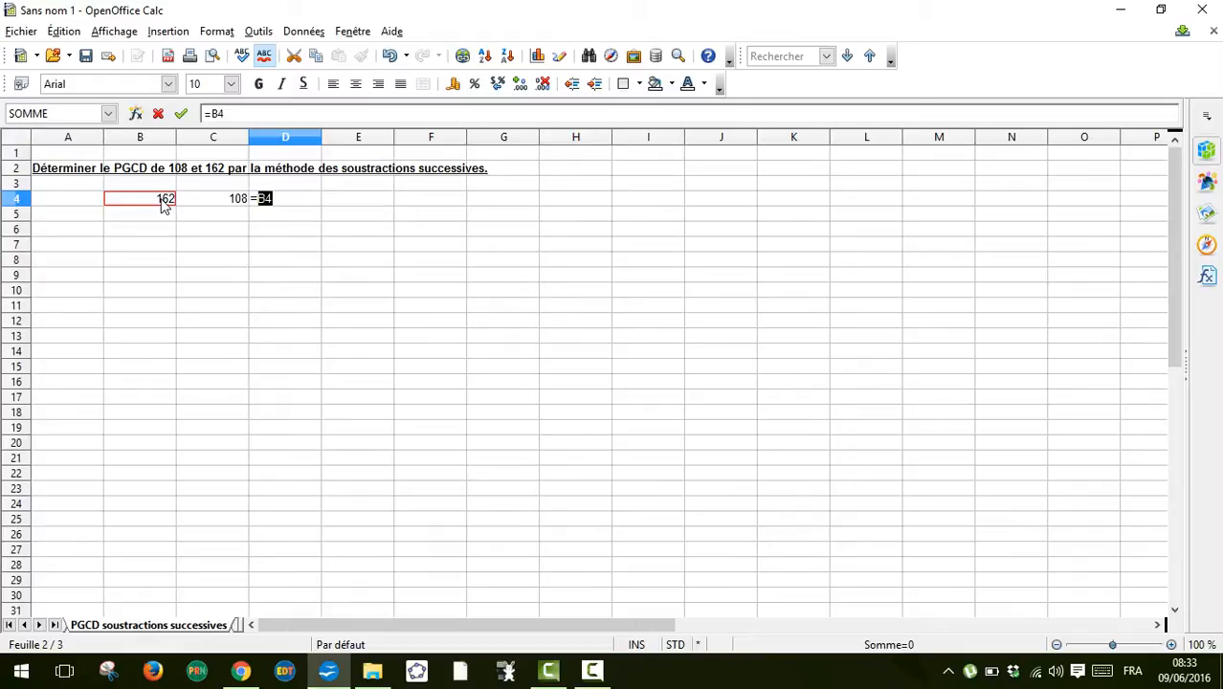
pyautogui.write('-')
pyautogui.click(209, 205)
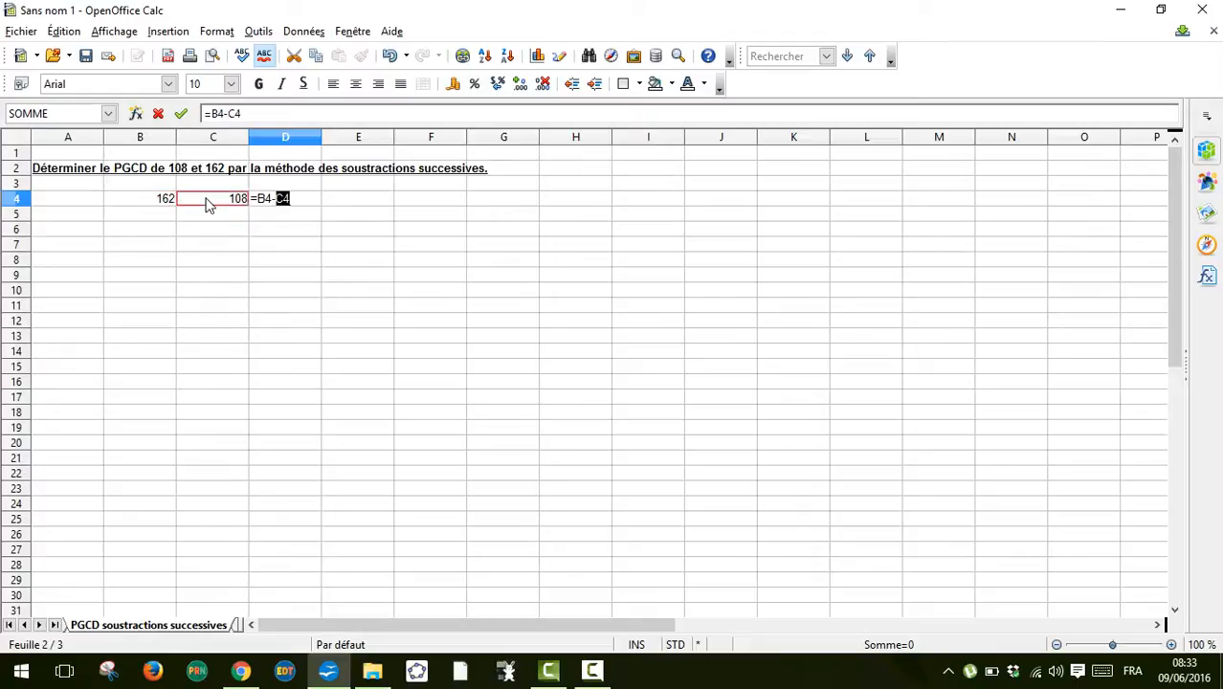
pyautogui.press('Return')
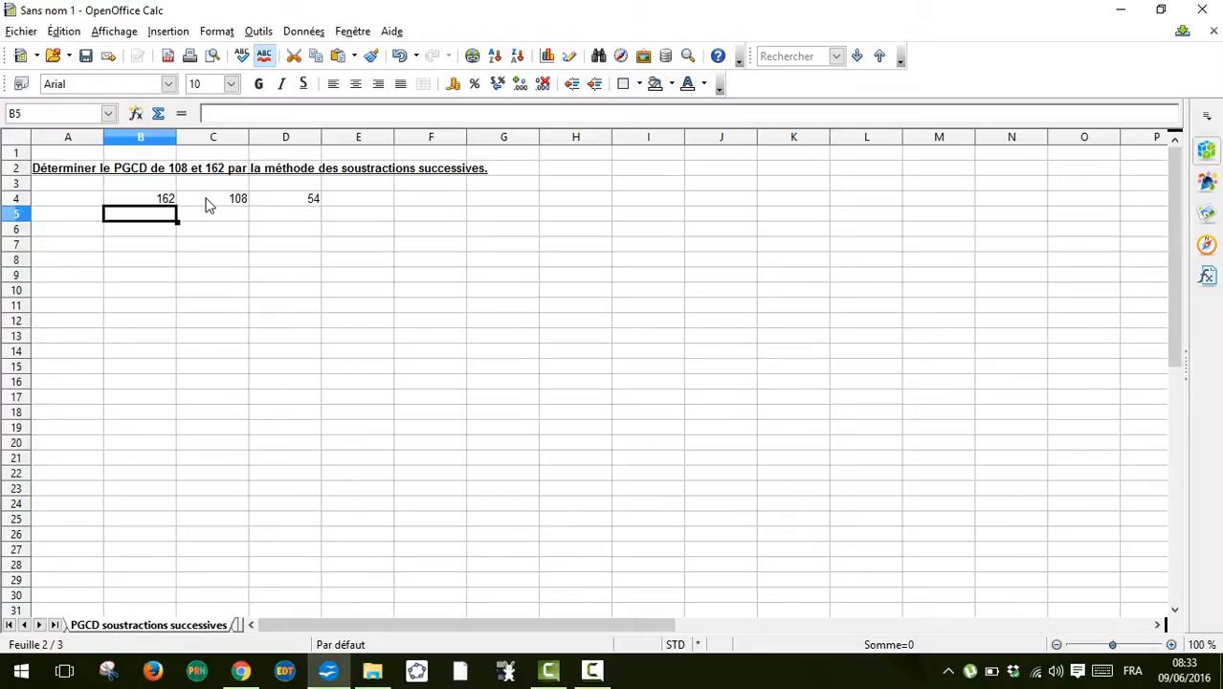
# - Enter =MAX(C4:D4) in B5 to carry down the larger of the previous row's second number and difference
pyautogui.write('=')
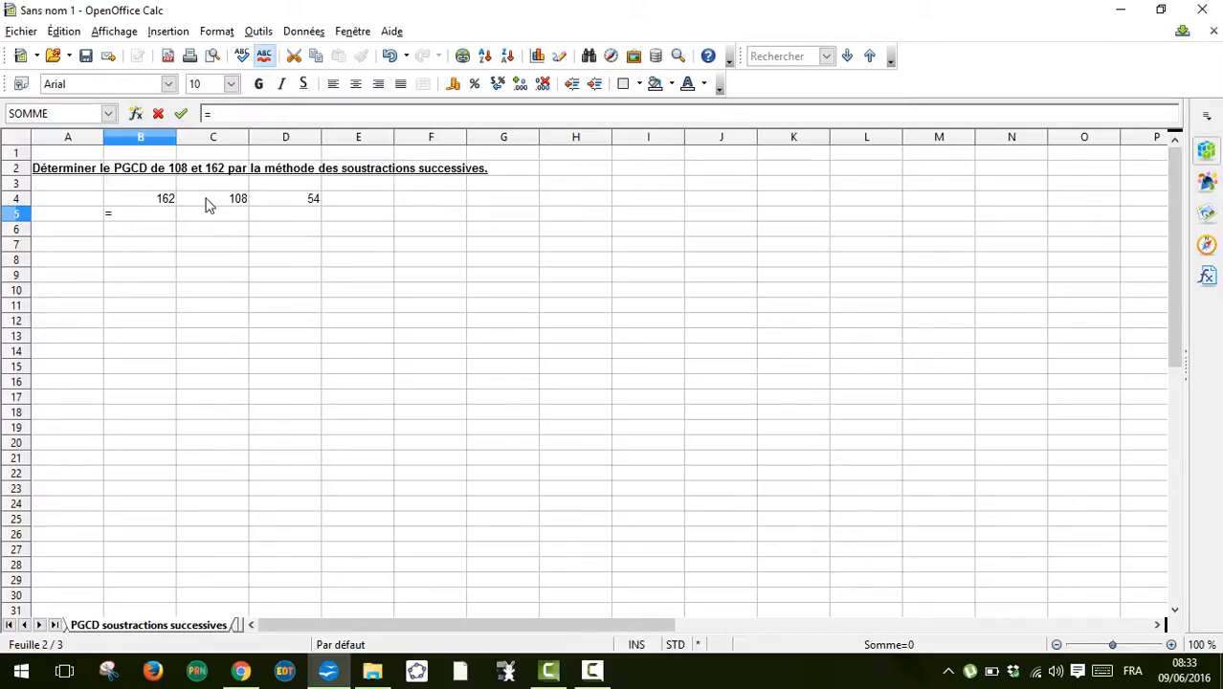
pyautogui.write('M')
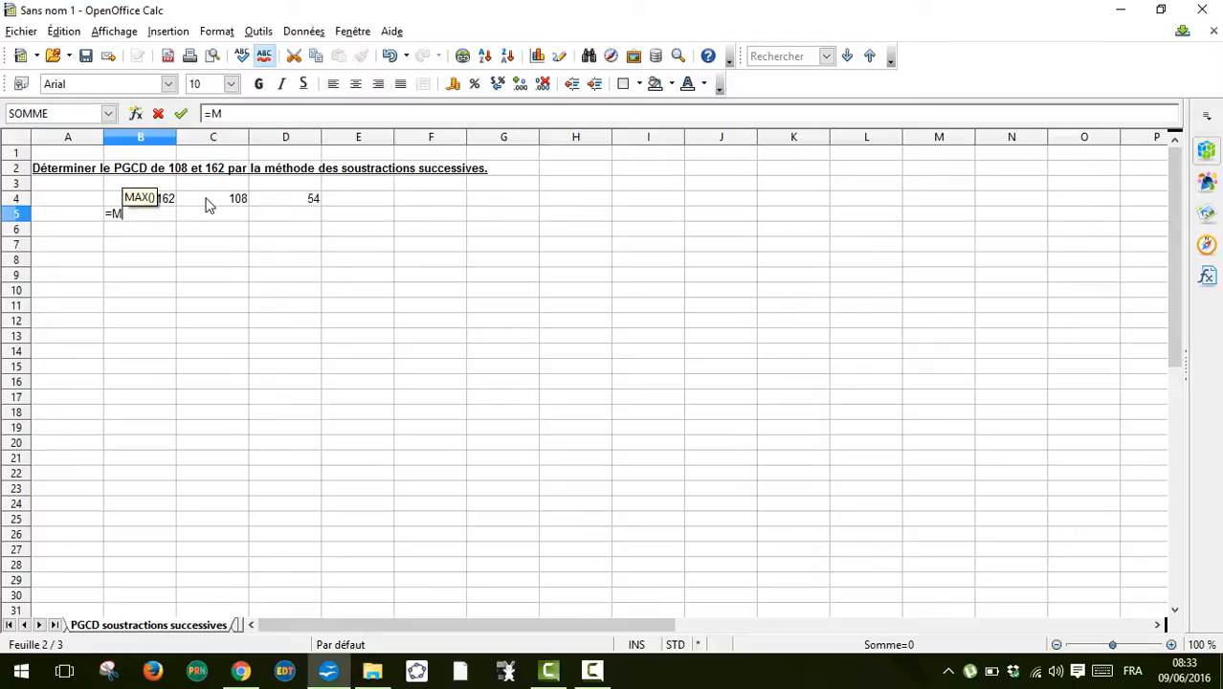
pyautogui.write('ax(')
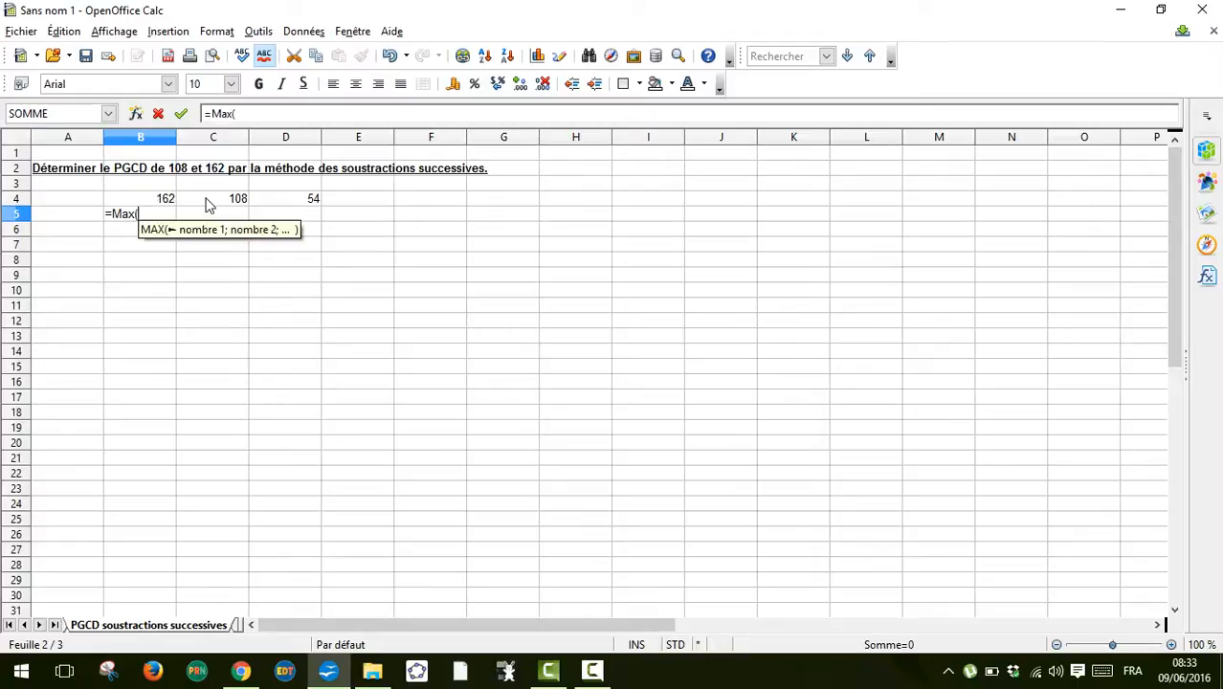
pyautogui.moveTo(209, 204); pyautogui.dragTo(291, 203)
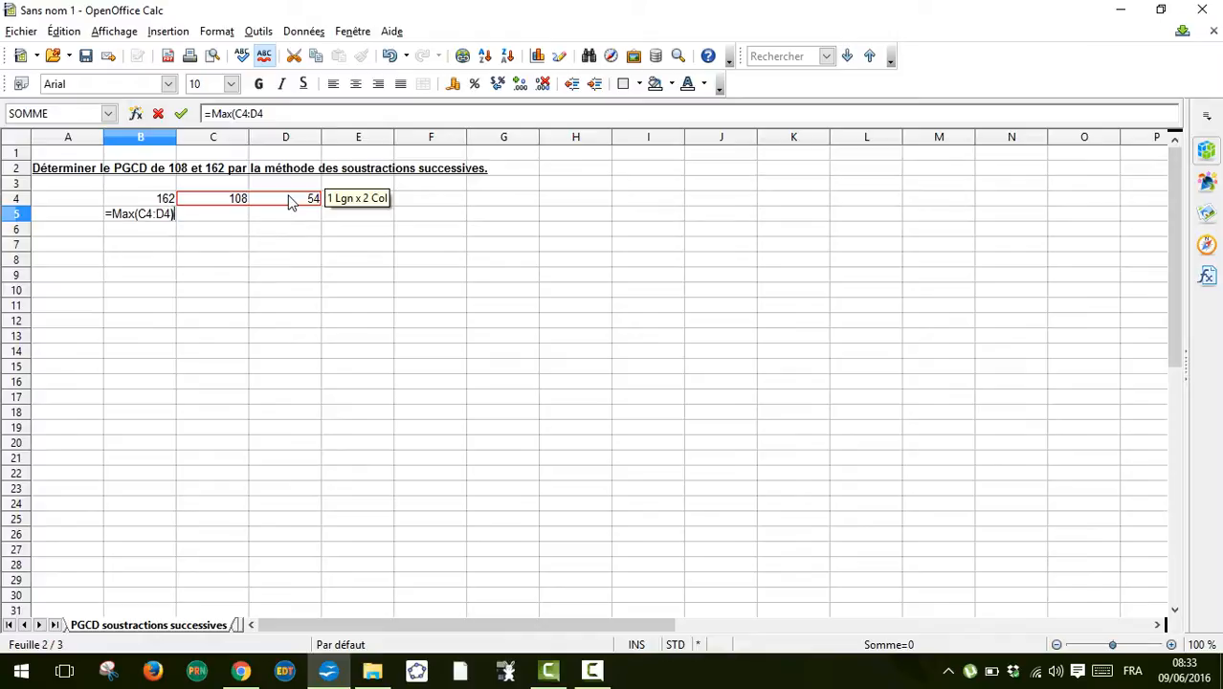
pyautogui.write(')')
pyautogui.press('Return')
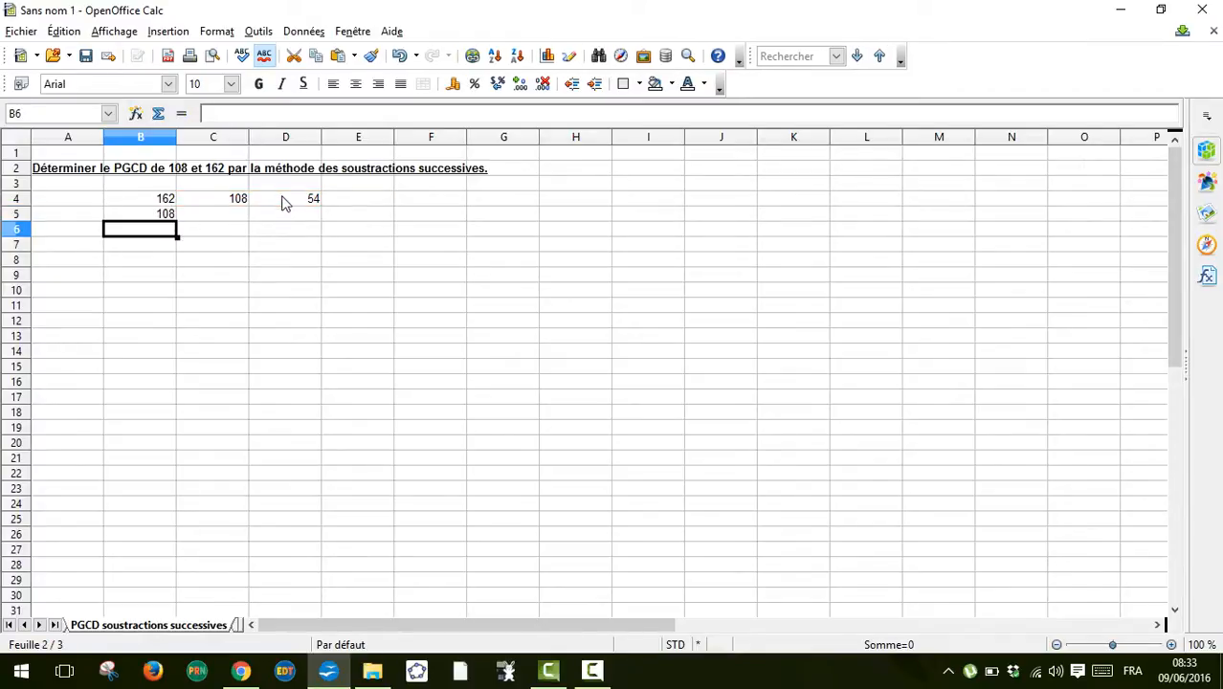
# - Enter =MIN(C4:D4) in C5 to carry down the smaller of the previous row's second number and difference
pyautogui.click(231, 218)
pyautogui.write('=')
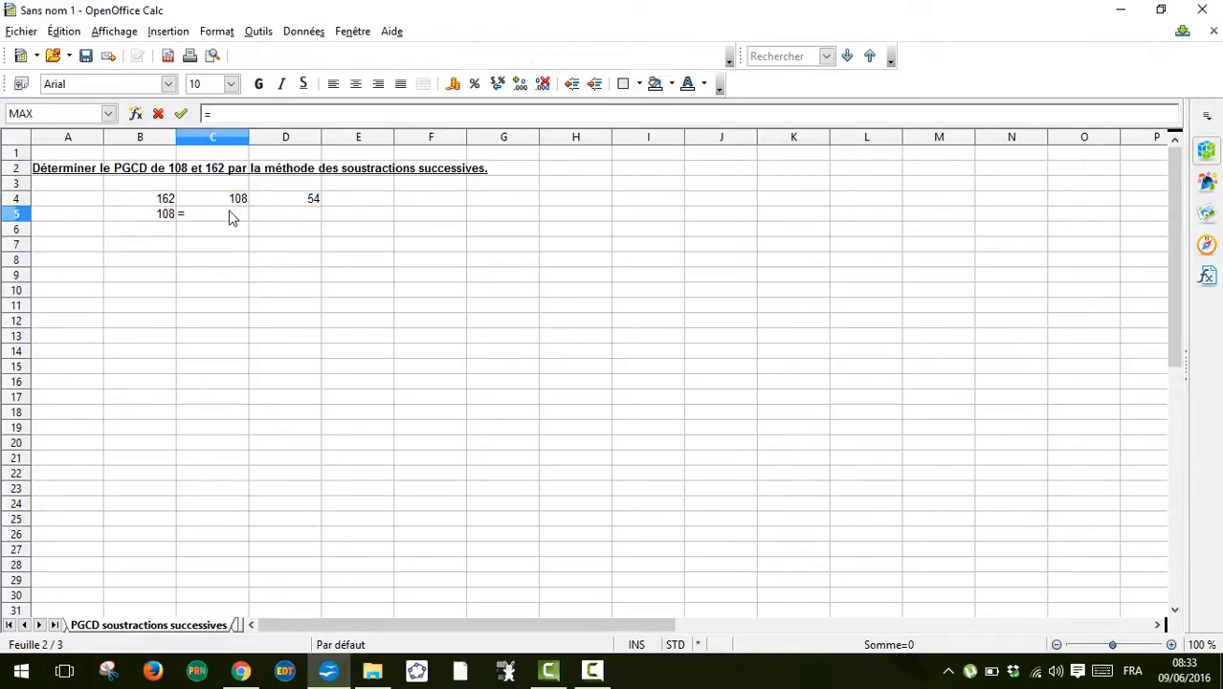
pyautogui.write('Mi')
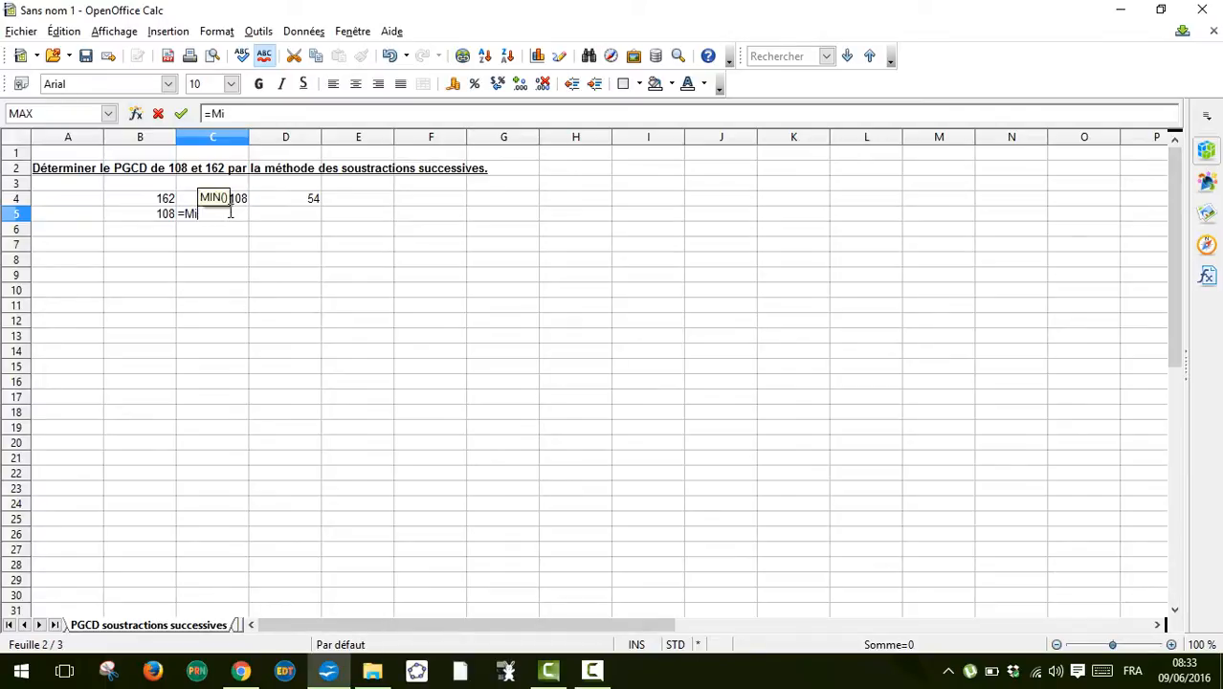
pyautogui.write('n(')
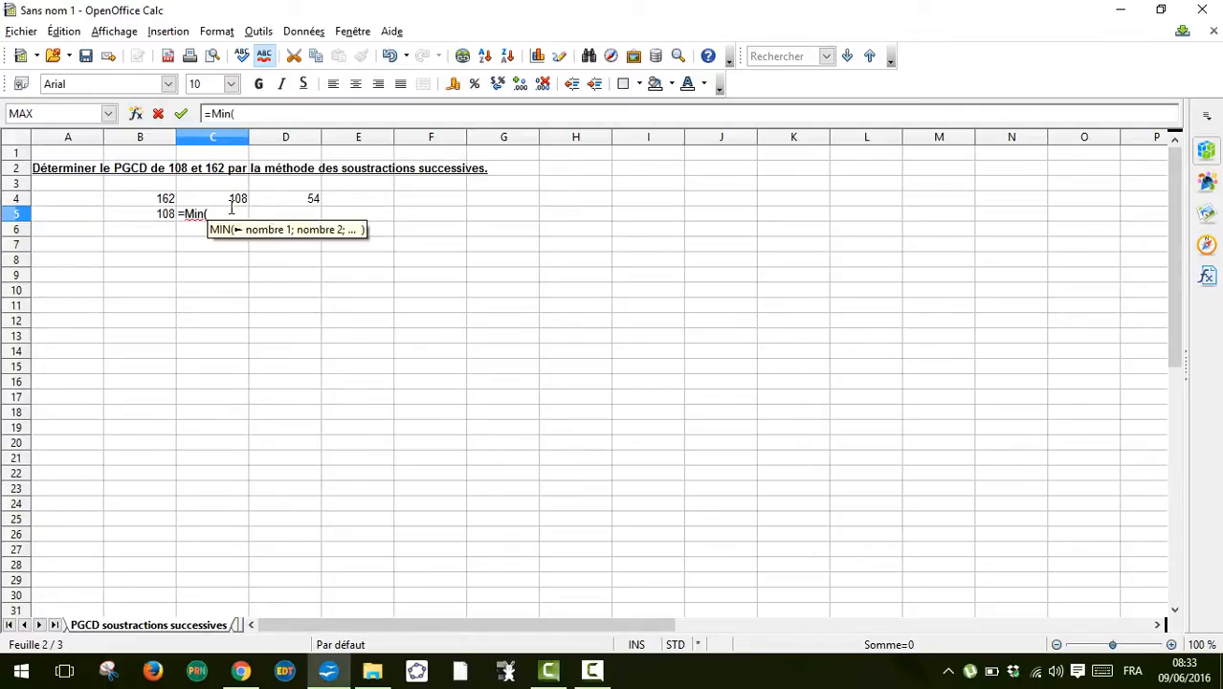
pyautogui.moveTo(230, 204); pyautogui.dragTo(267, 205)
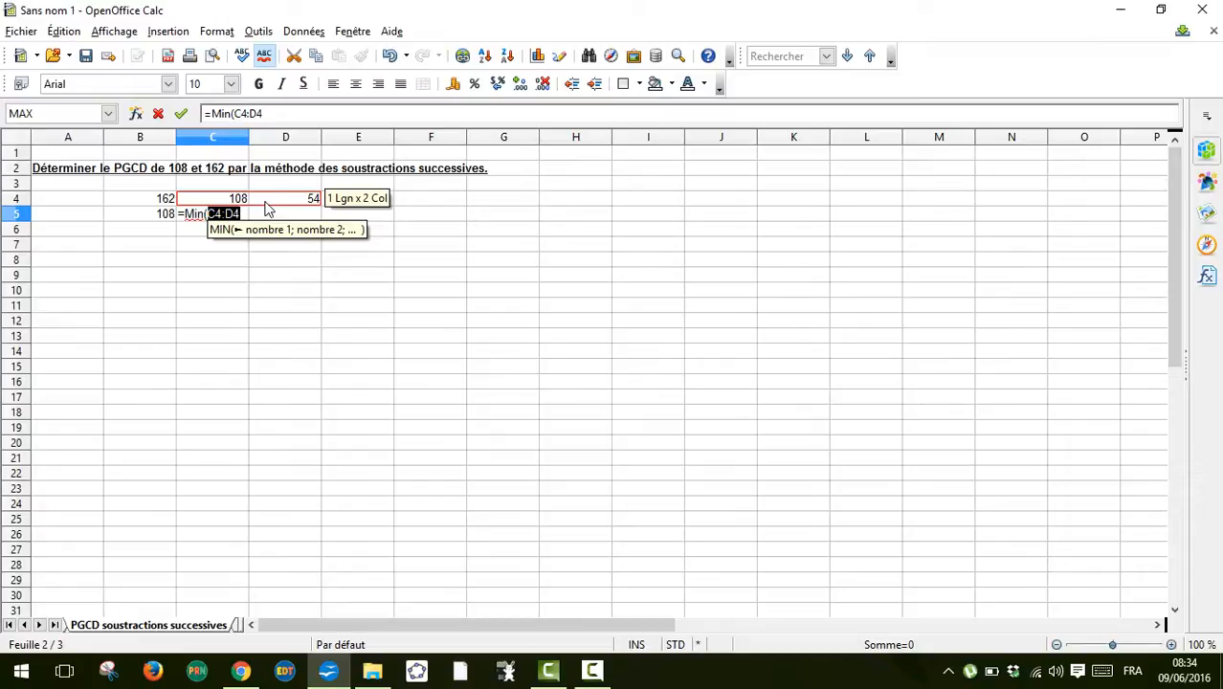
pyautogui.press('Return')
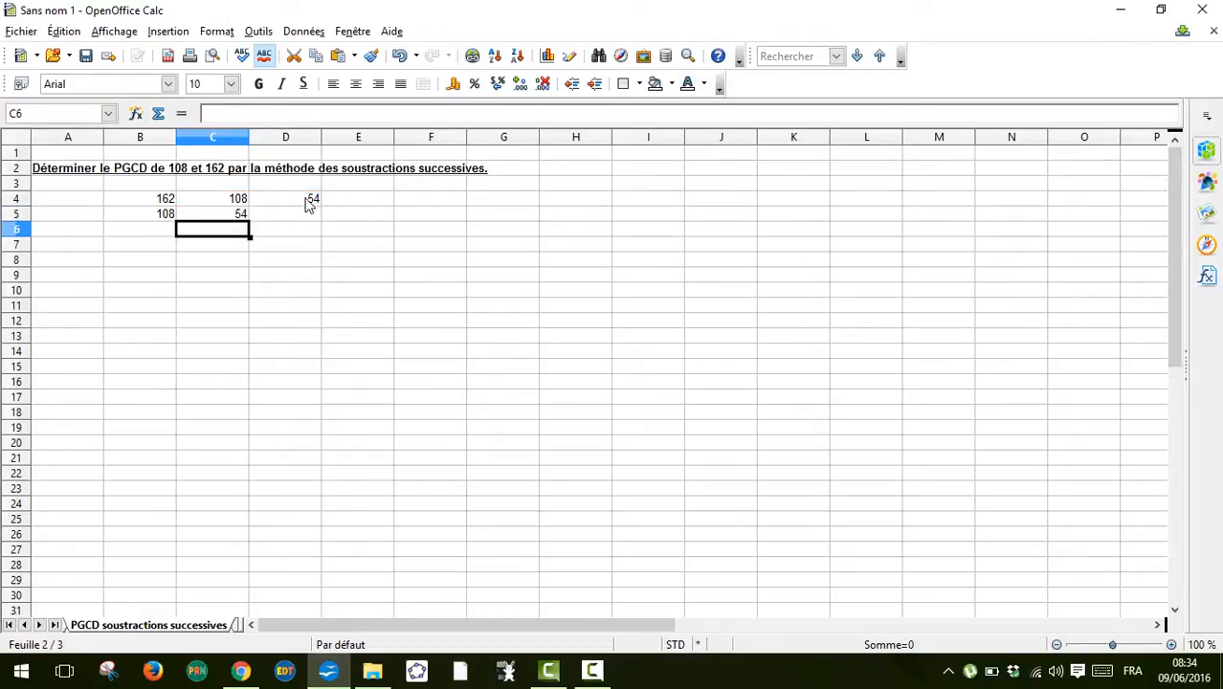
# - Copy the subtraction formula from D4 down to D5 and check its adjusted cell references
pyautogui.click(309, 204)
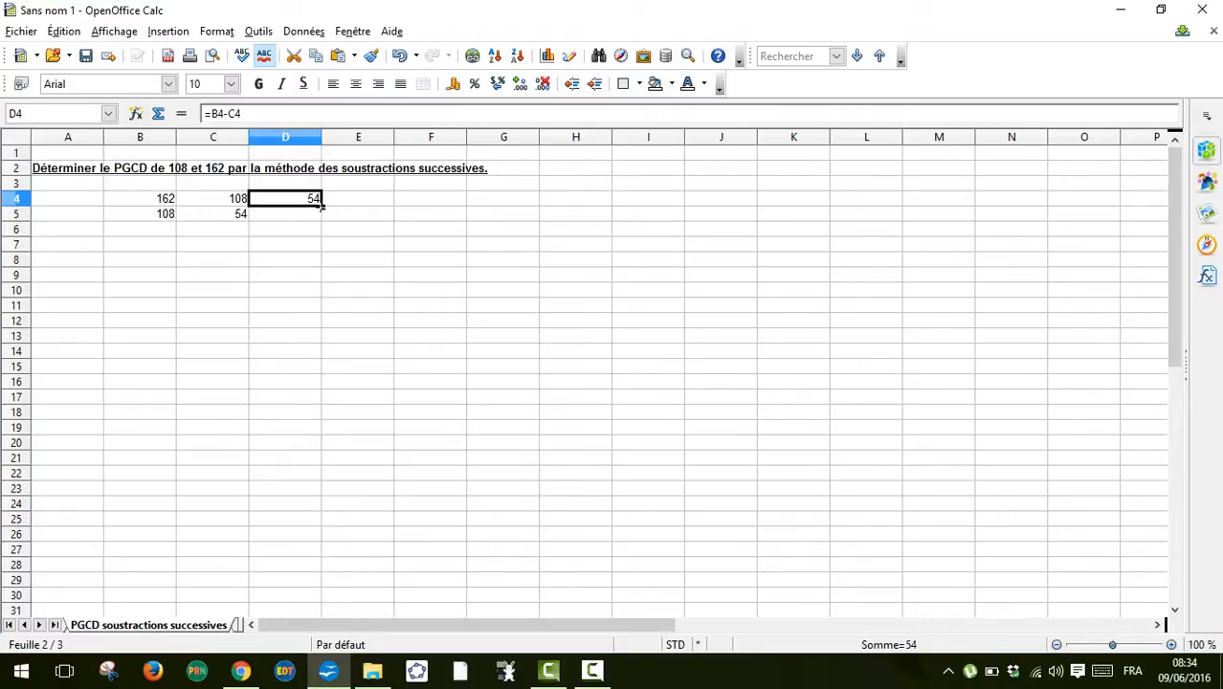
pyautogui.moveTo(322, 206); pyautogui.dragTo(318, 216)
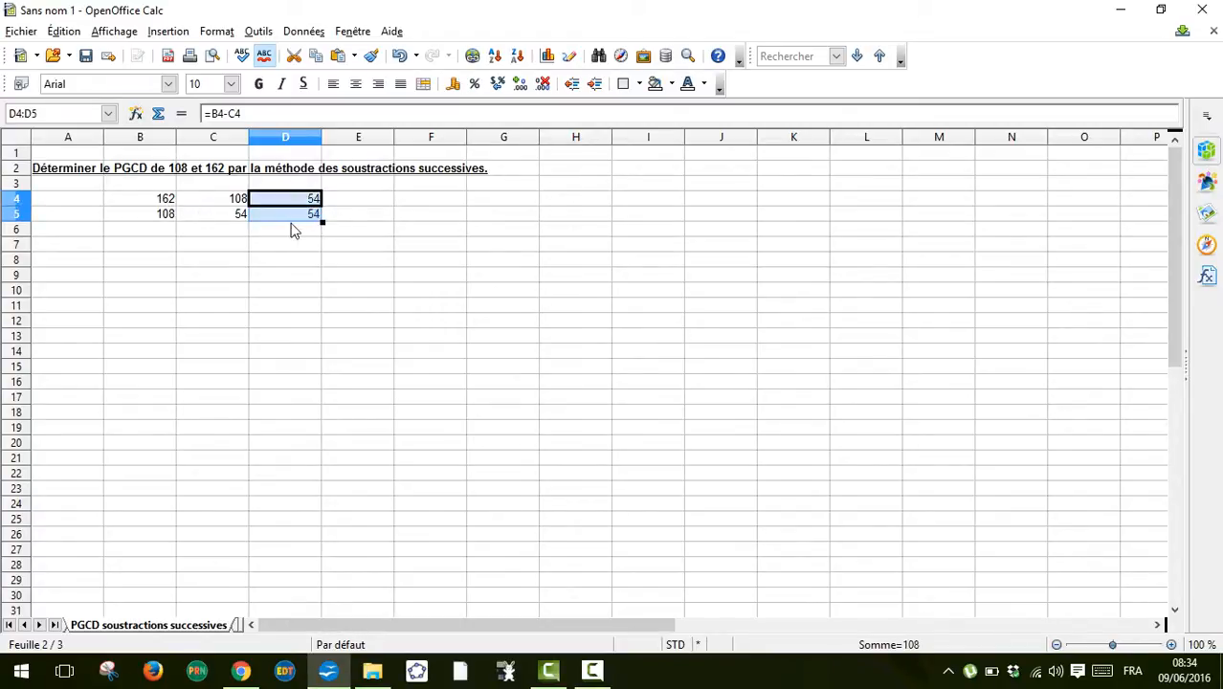
pyautogui.click(284, 218)
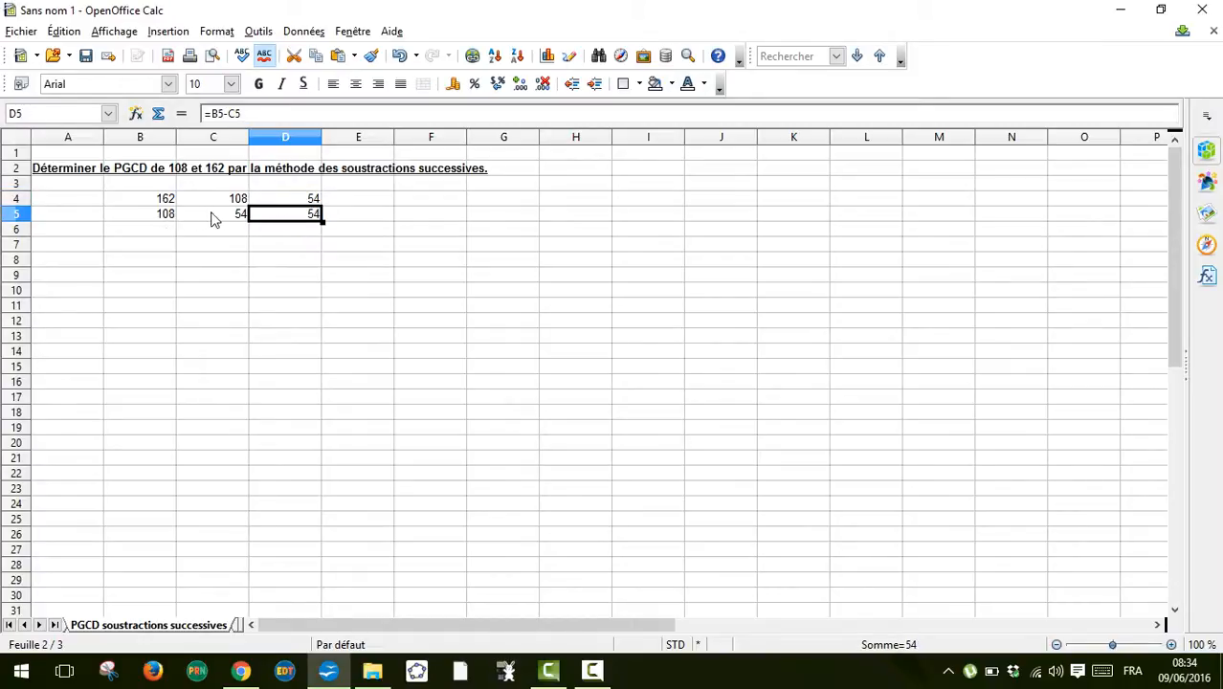
pyautogui.click(273, 201)
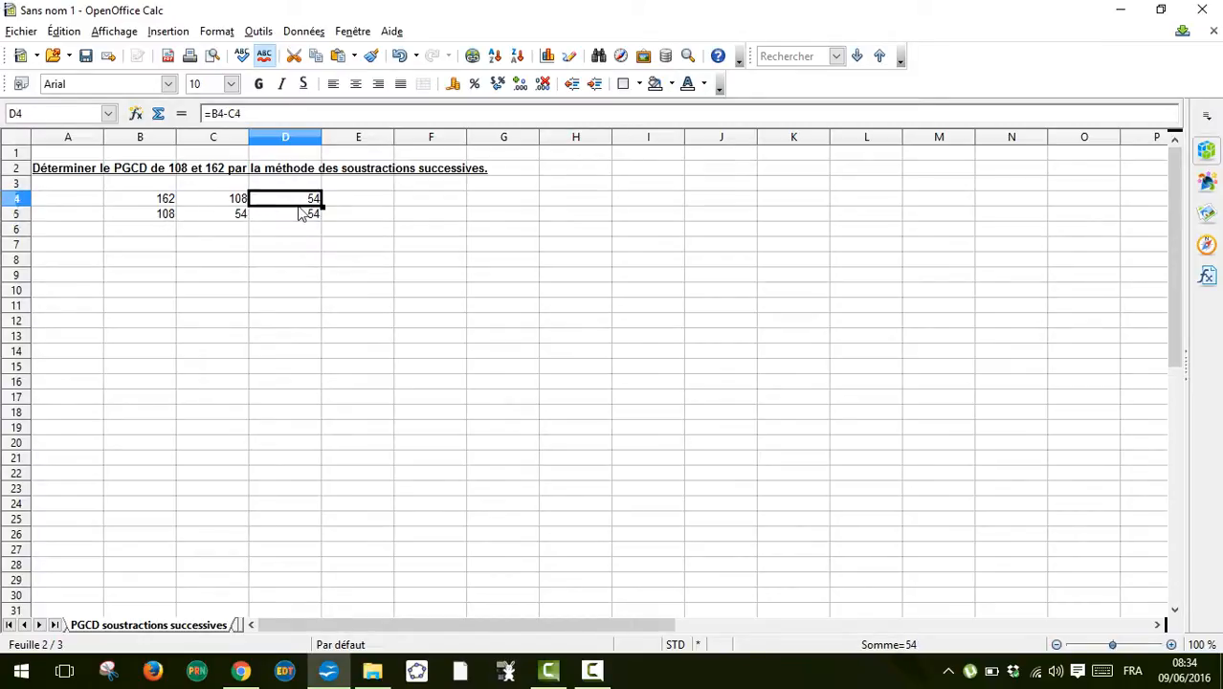
pyautogui.moveTo(324, 205); pyautogui.dragTo(322, 217)
pyautogui.click(297, 205)
pyautogui.click(295, 214)
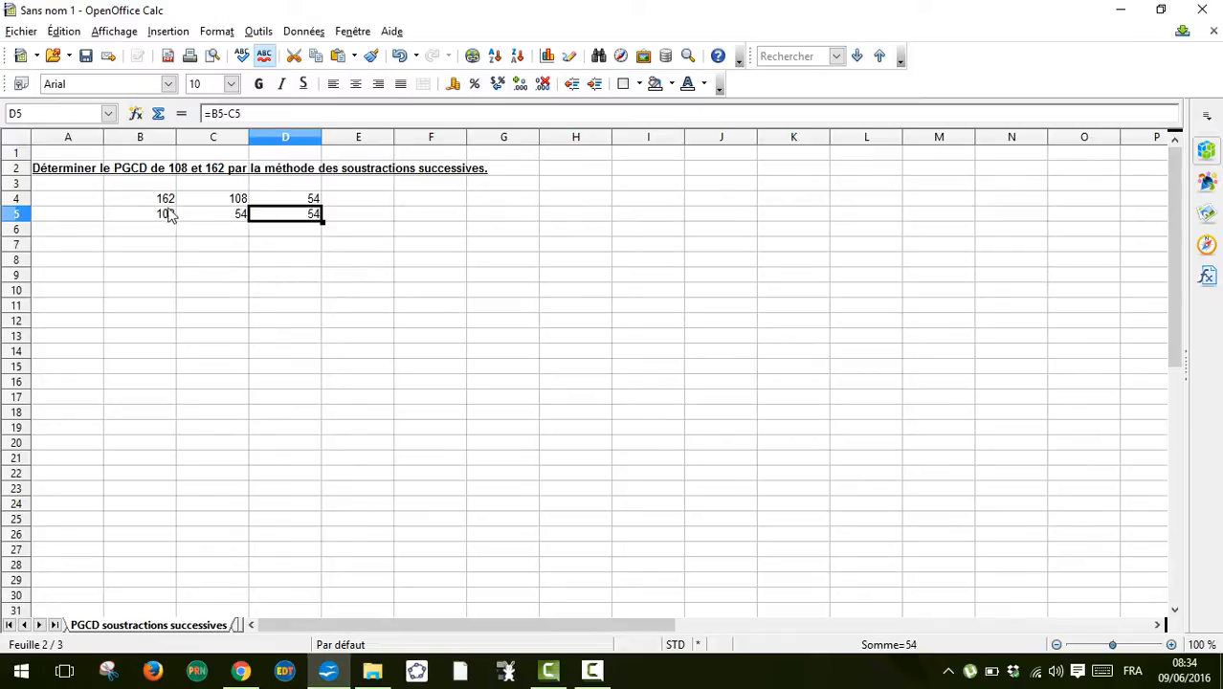
# - Extend the MAX and MIN formulas in B5:C5 and the subtraction formula in D5 down to row 7
pyautogui.moveTo(161, 220); pyautogui.dragTo(247, 254)
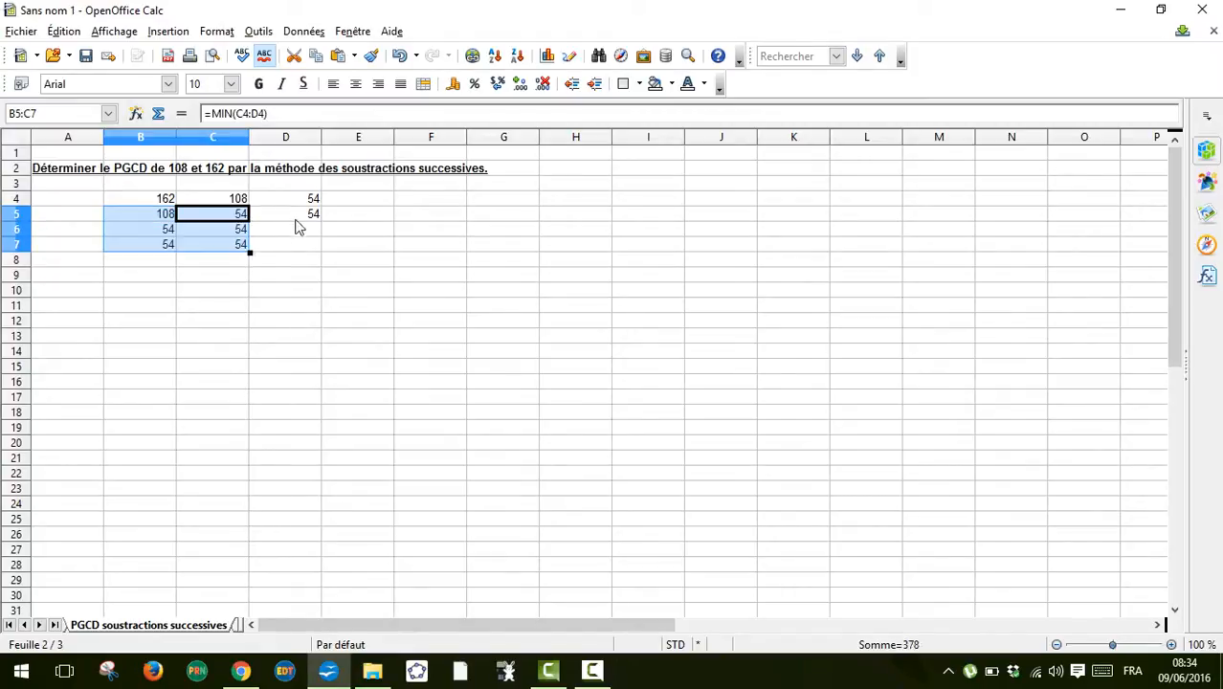
pyautogui.click(311, 216)
pyautogui.moveTo(322, 222); pyautogui.dragTo(321, 254)
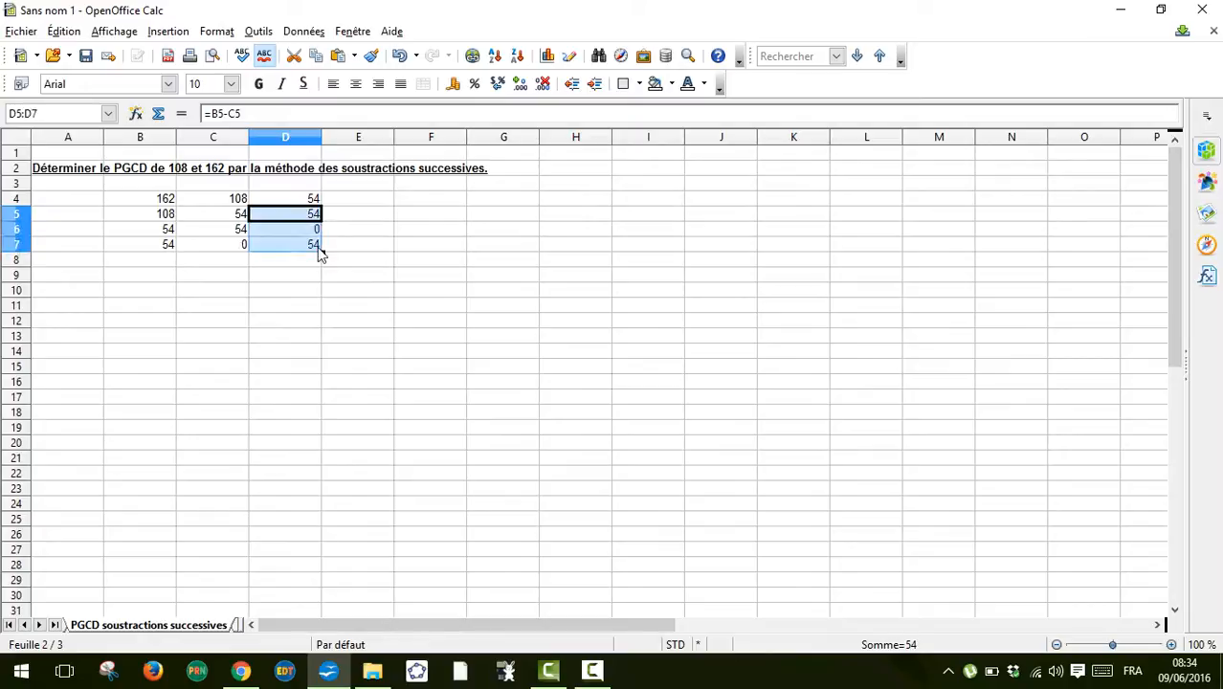
pyautogui.click(300, 232)
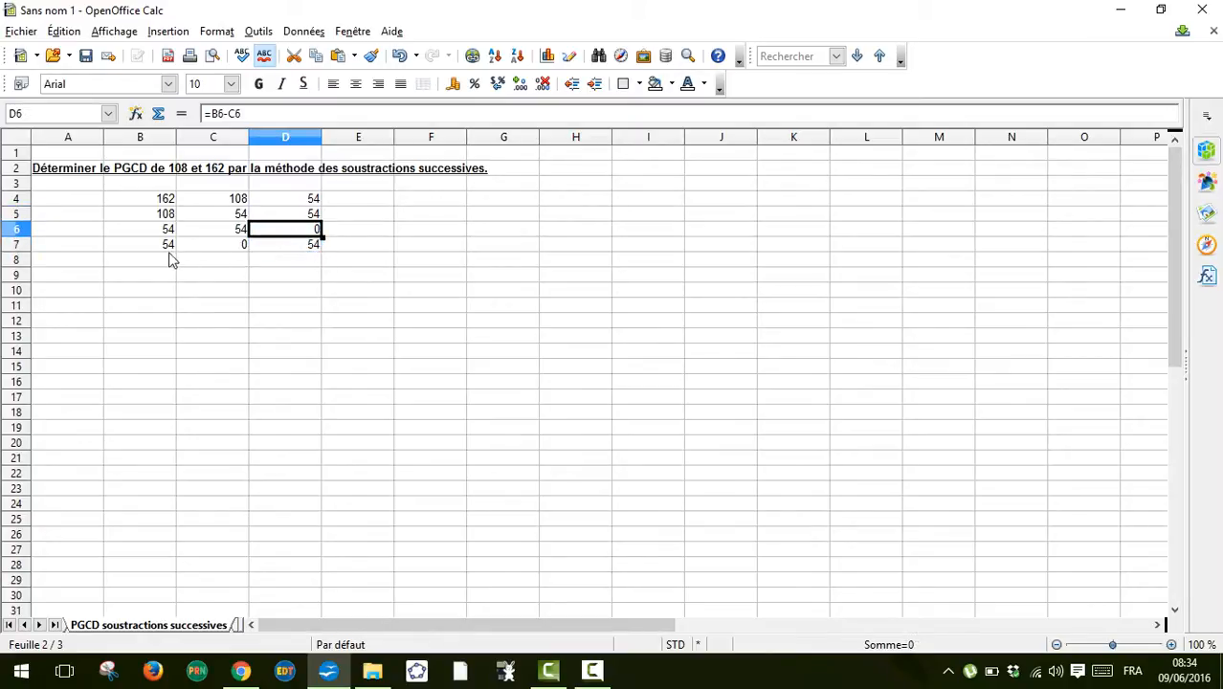
pyautogui.moveTo(158, 246); pyautogui.dragTo(292, 248)
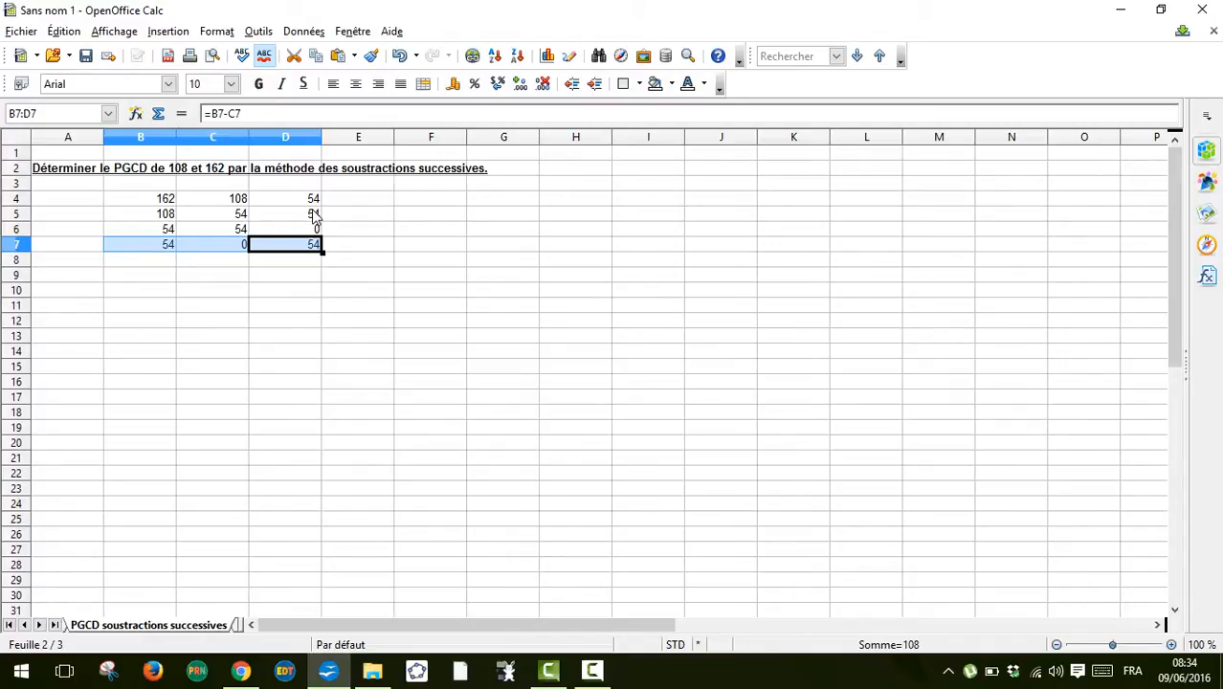
pyautogui.click(171, 289)
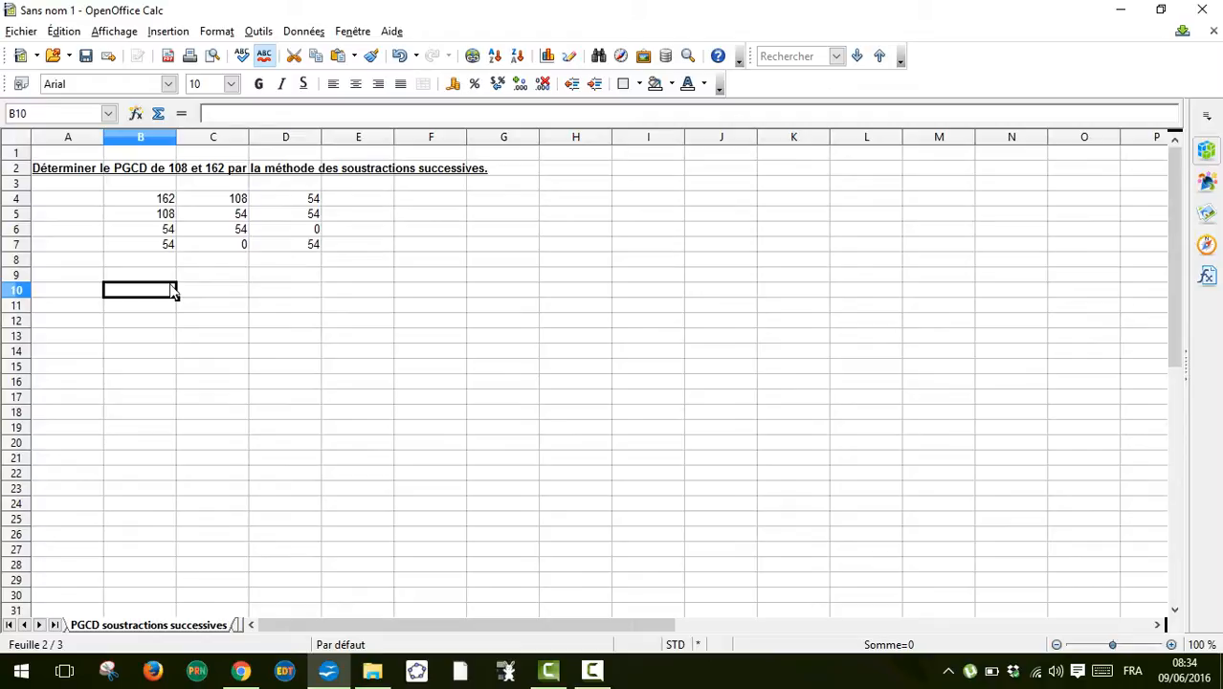
# - Replace the starting numbers with 216 in B4 and 24 in C4, and extend the row 7 formulas in columns B to D down to row 13
pyautogui.click(142, 201)
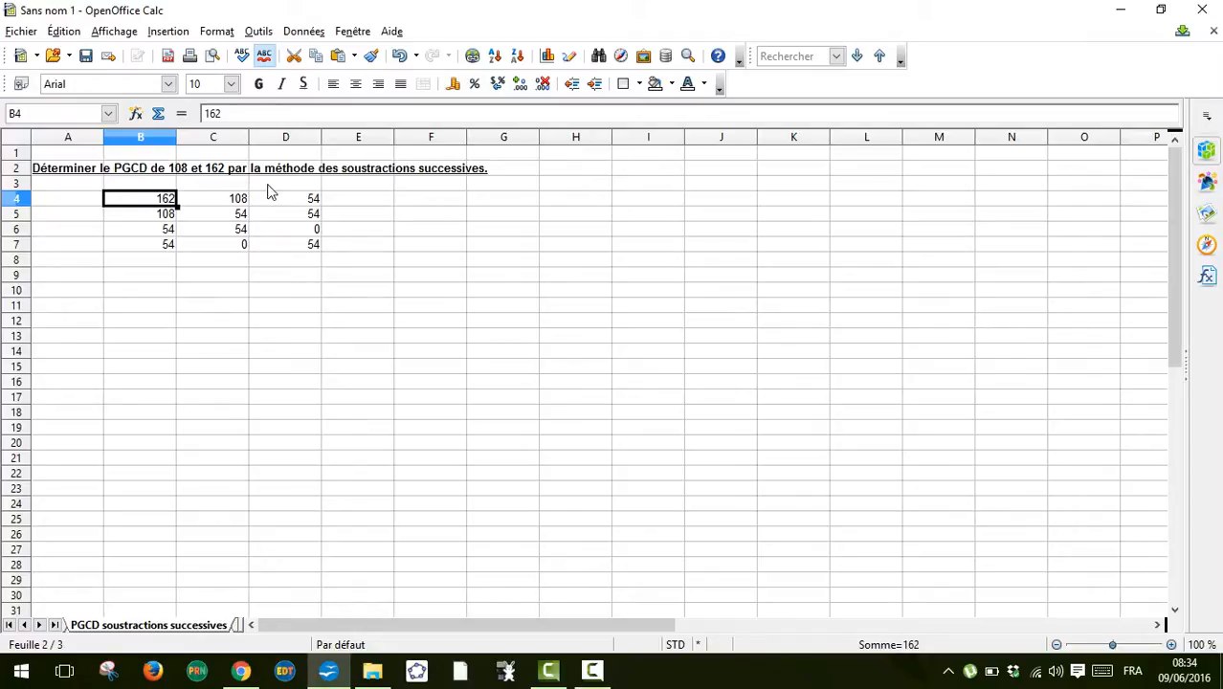
pyautogui.write('216')
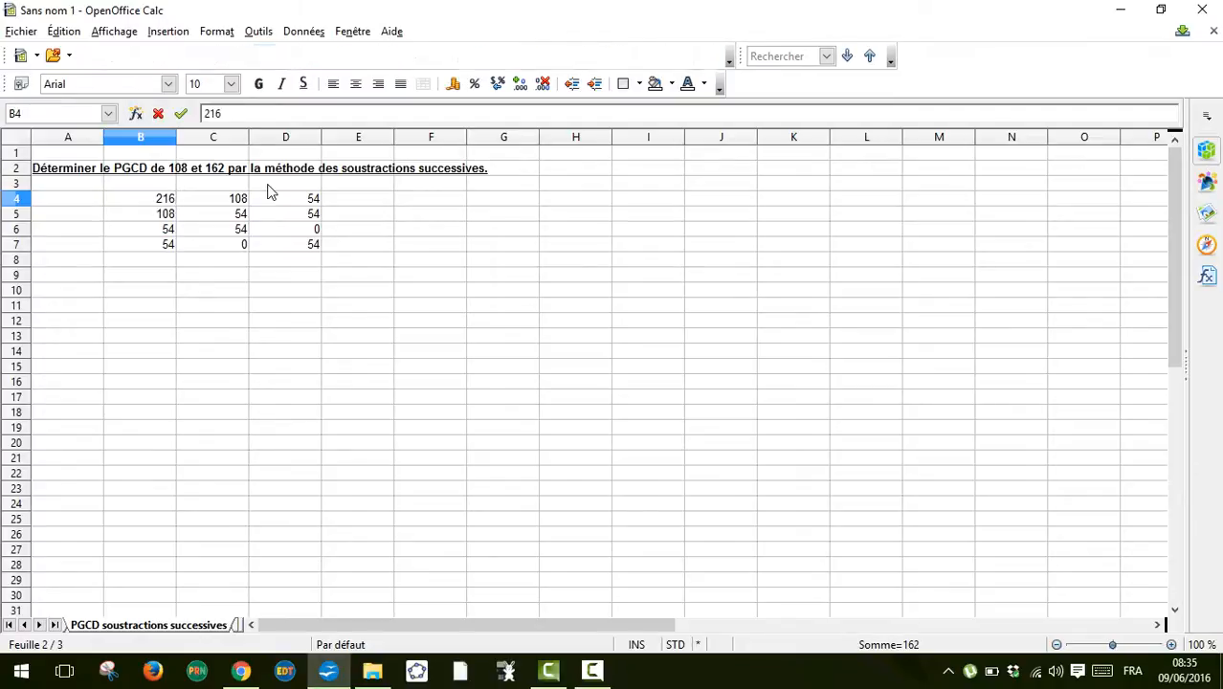
pyautogui.press('Tab')
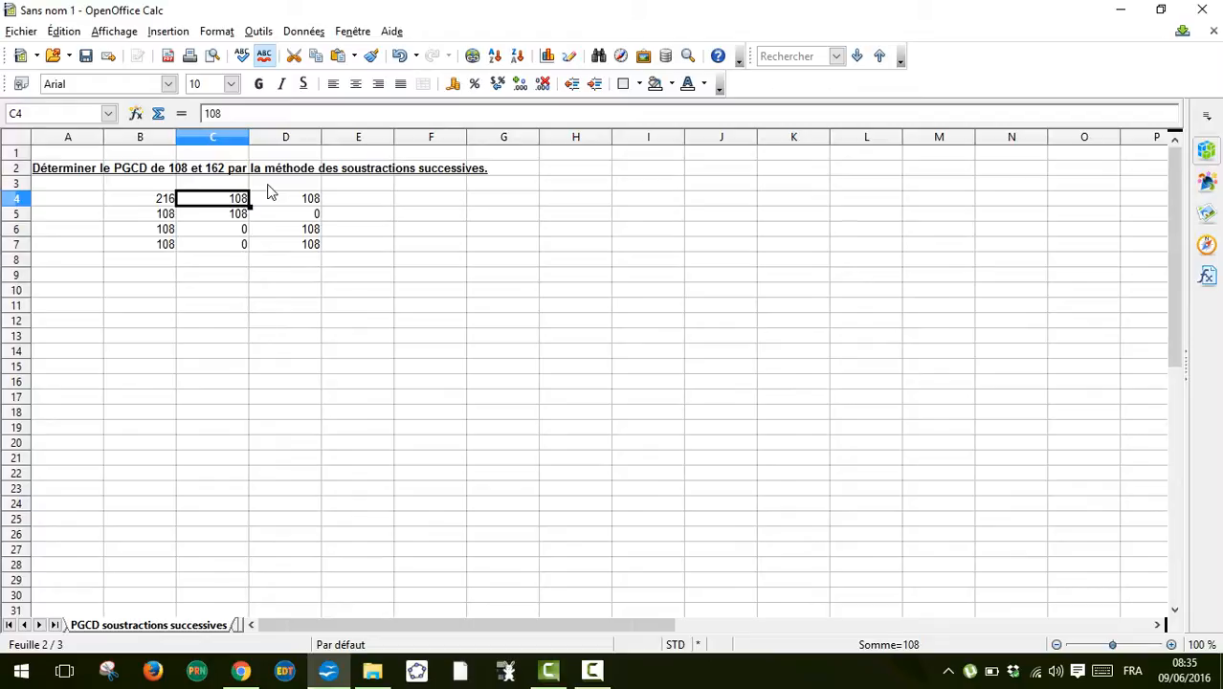
pyautogui.write('24')
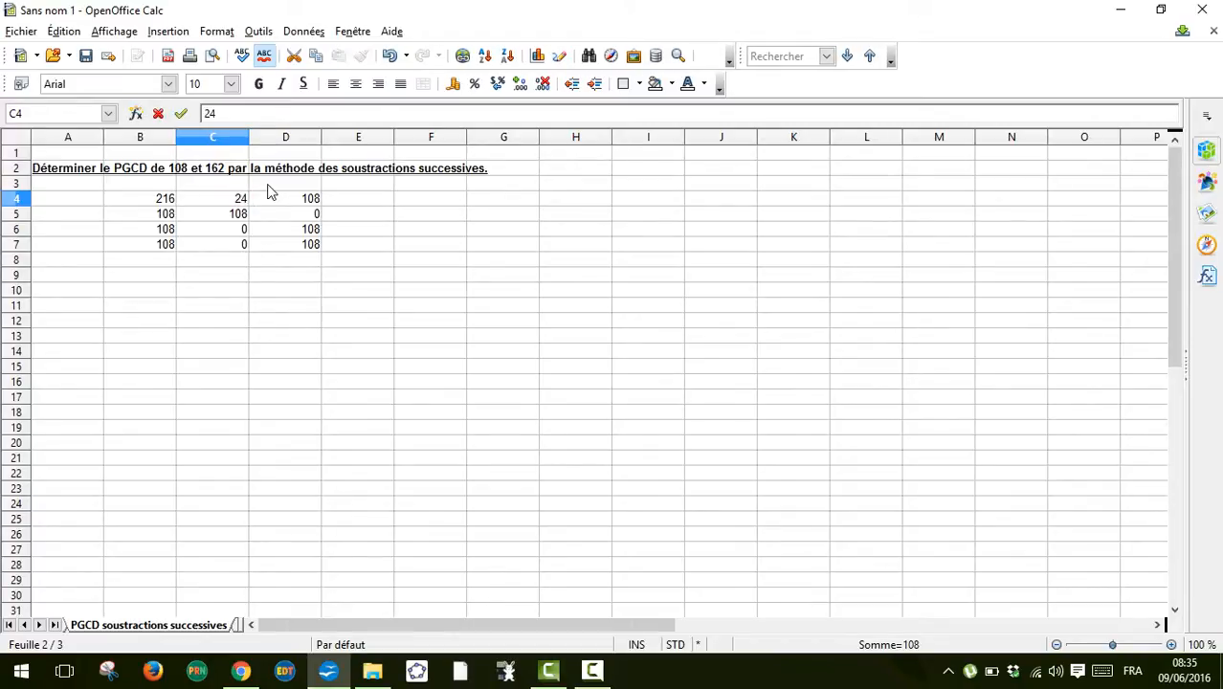
pyautogui.press('Return')
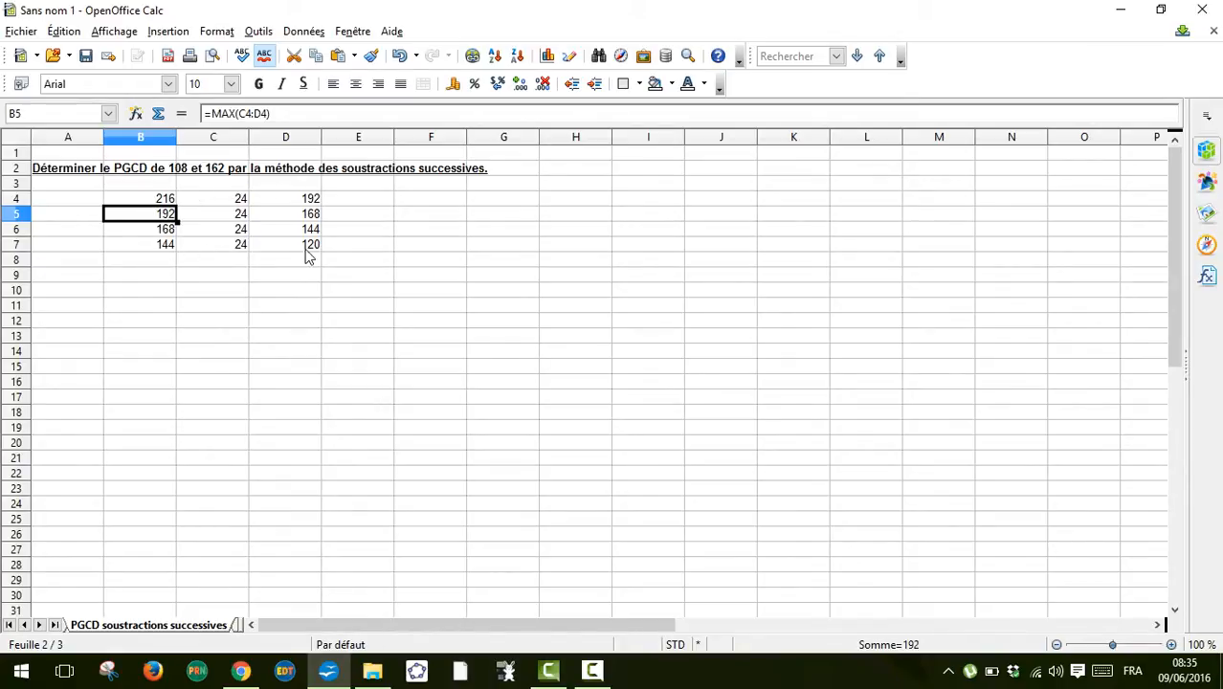
pyautogui.moveTo(134, 246); pyautogui.dragTo(323, 341)
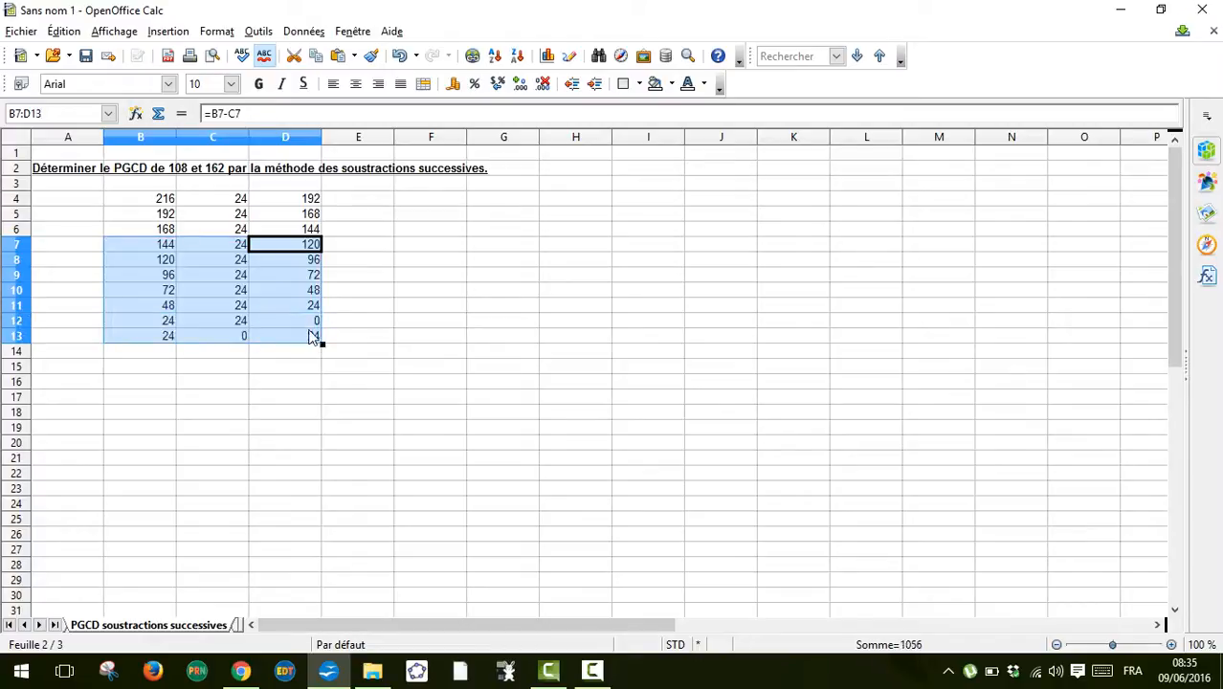
pyautogui.click(307, 325)
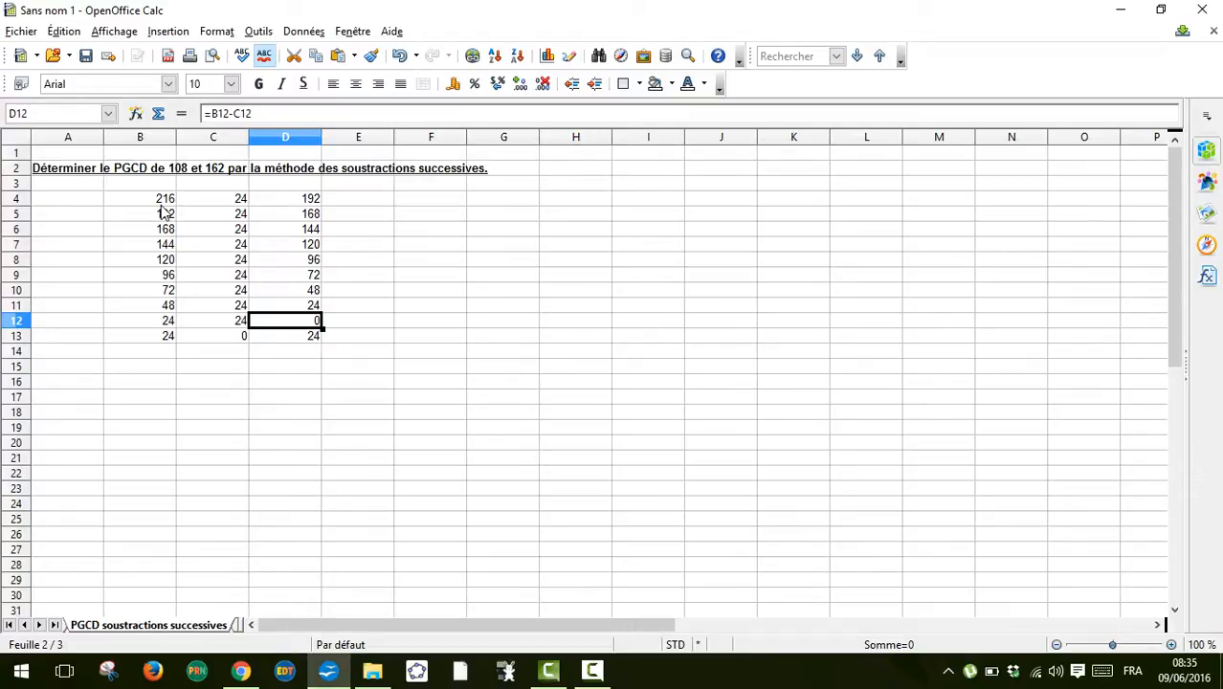
# - Examine the subtraction formula in D4, the MAX and MIN formulas in B5 and C5, and the copied formulas further down column B
pyautogui.click(290, 203)
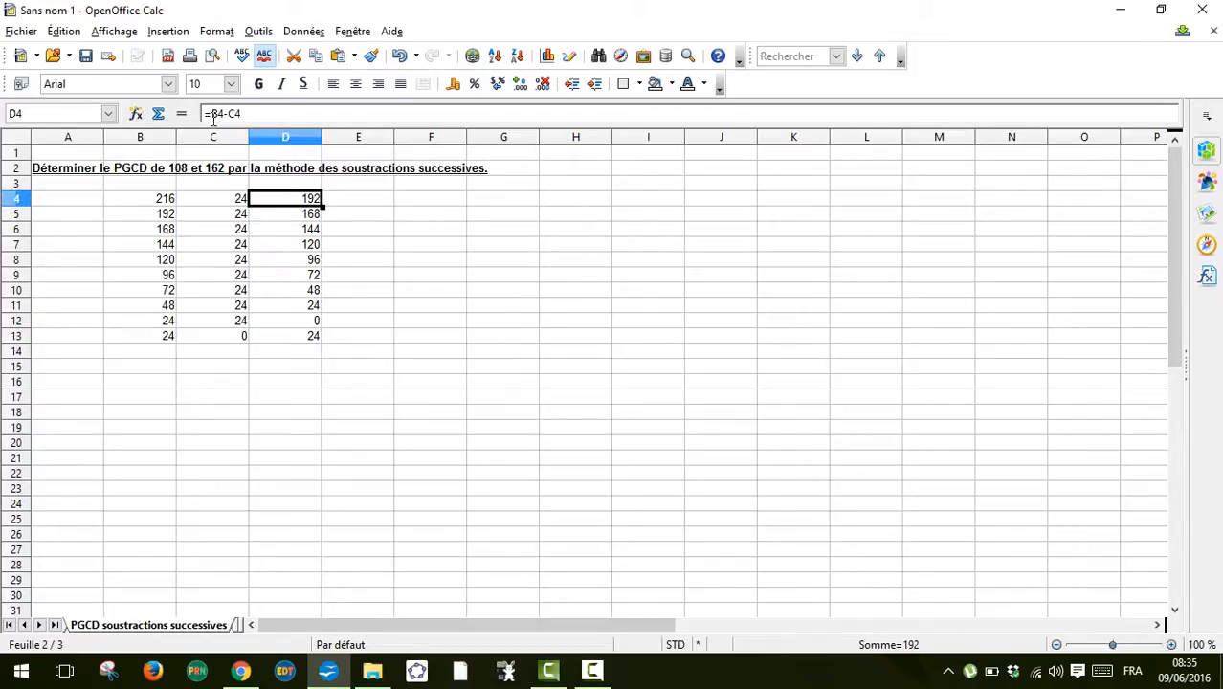
pyautogui.click(164, 216)
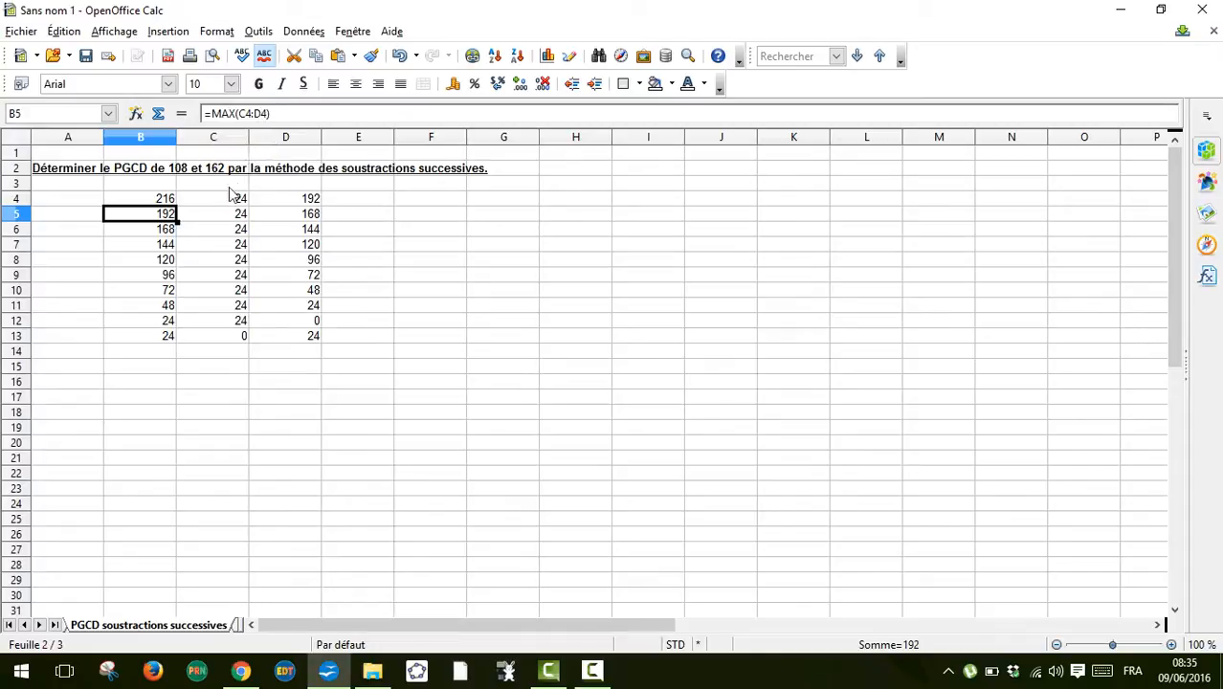
pyautogui.click(235, 216)
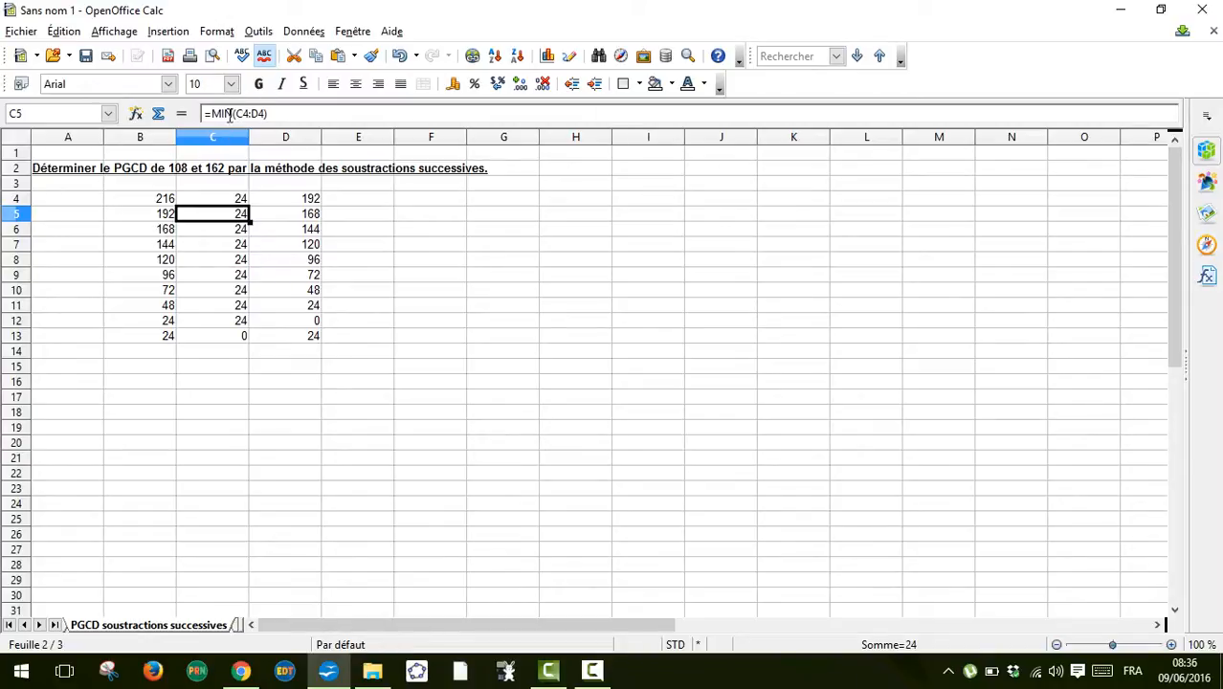
pyautogui.click(172, 234)
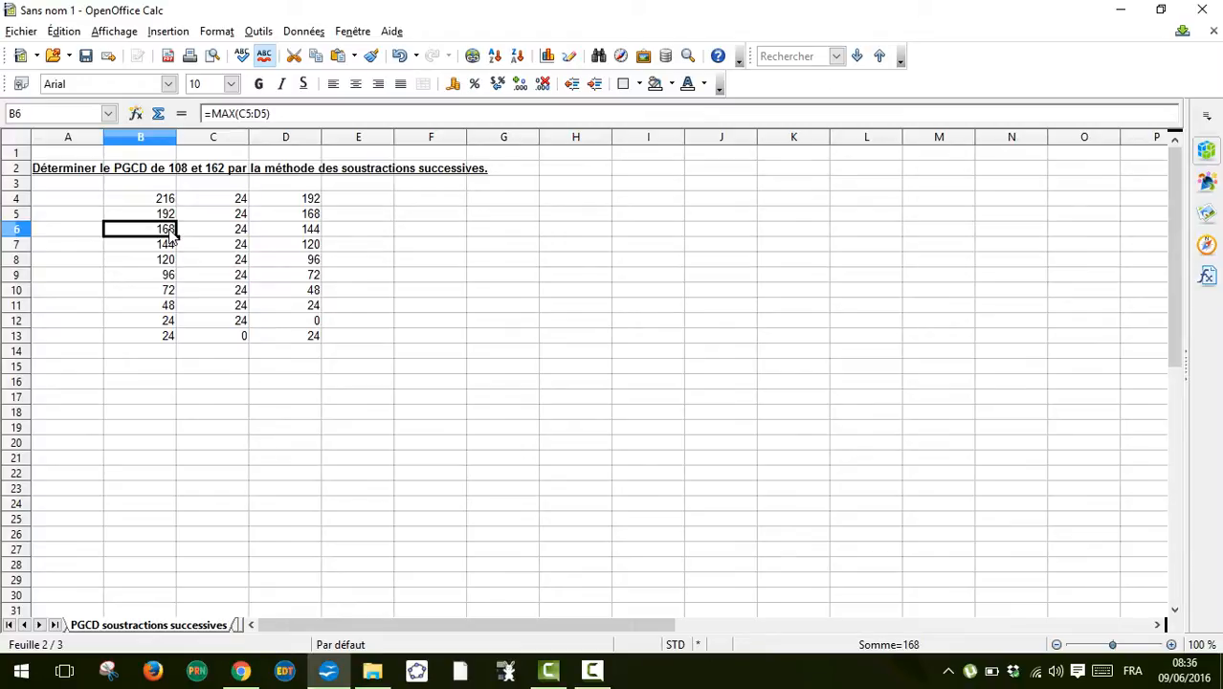
pyautogui.press('Down')
pyautogui.press('Down')
pyautogui.press('Down')
pyautogui.press('Down')
pyautogui.press('Down')
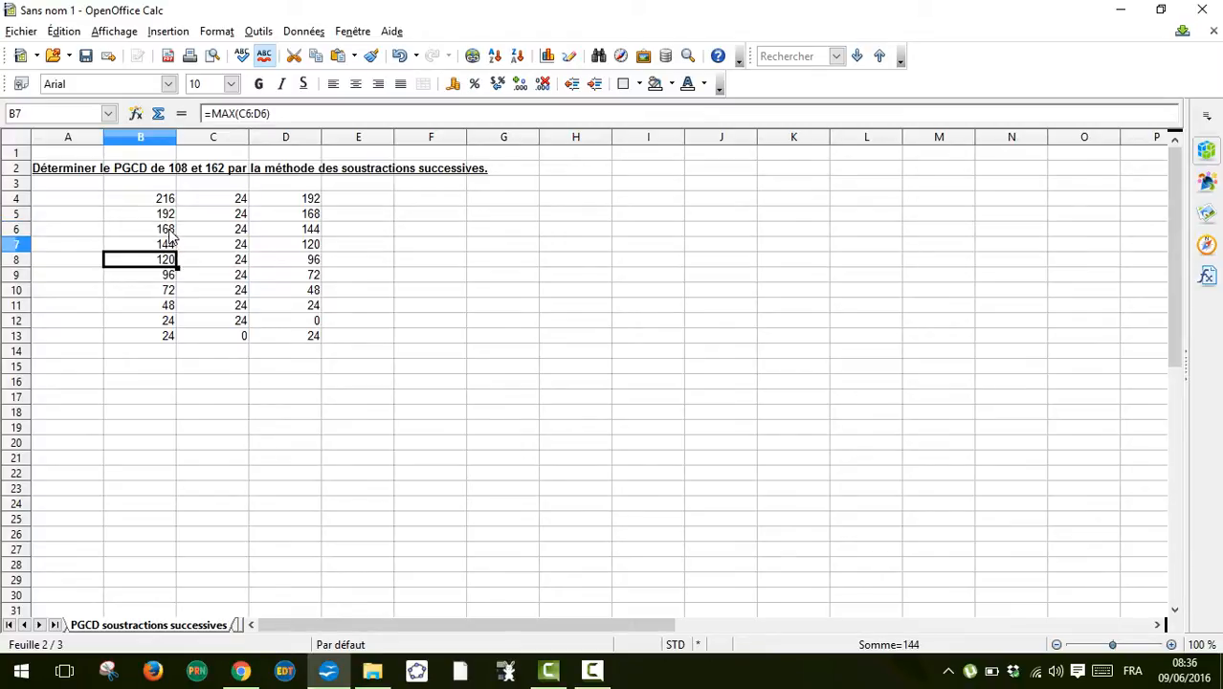
pyautogui.press('Up')
pyautogui.press('Up')
pyautogui.press('Up')
pyautogui.press('Up')
pyautogui.press('Up')
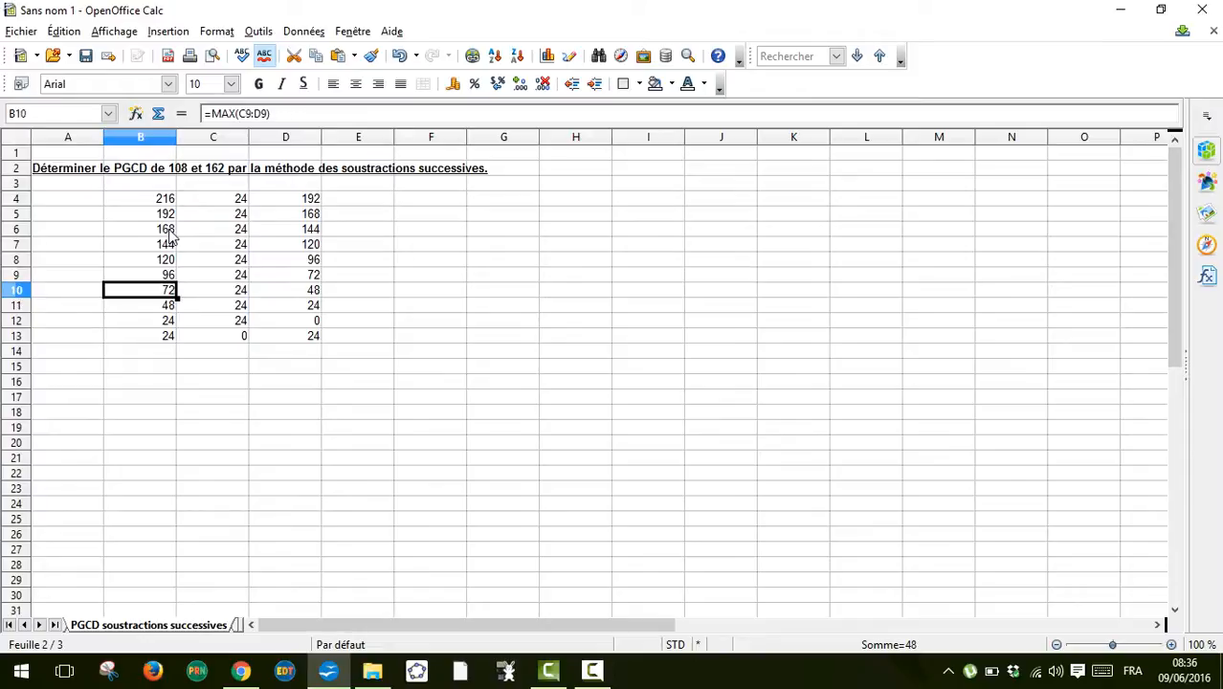